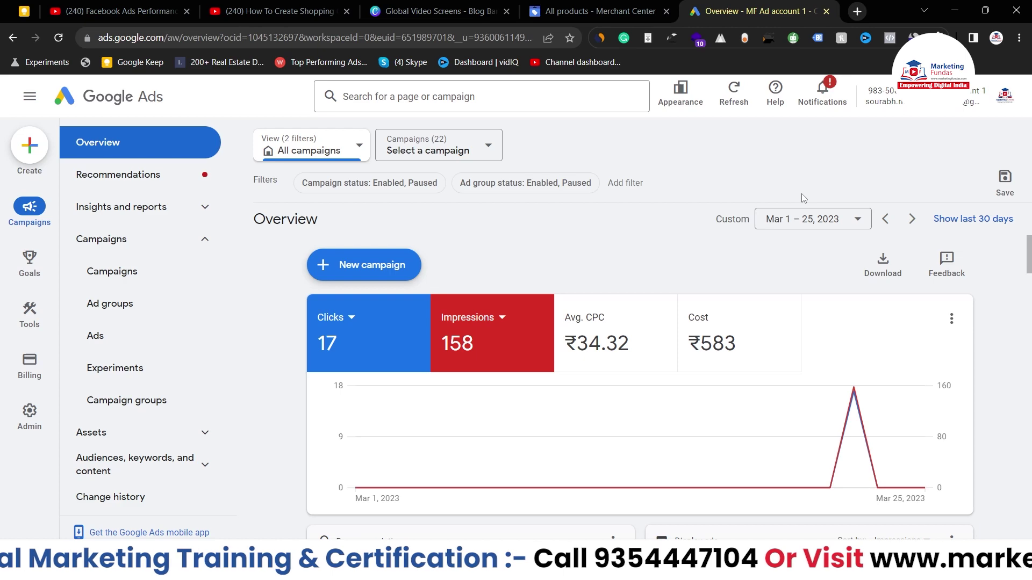
Step: Start a new campaign without a goal's guidance and choose Shopping as the campaign type
scroll(836, 251, down, 3)
scroll(839, 257, down, 1)
scroll(839, 256, up, 4)
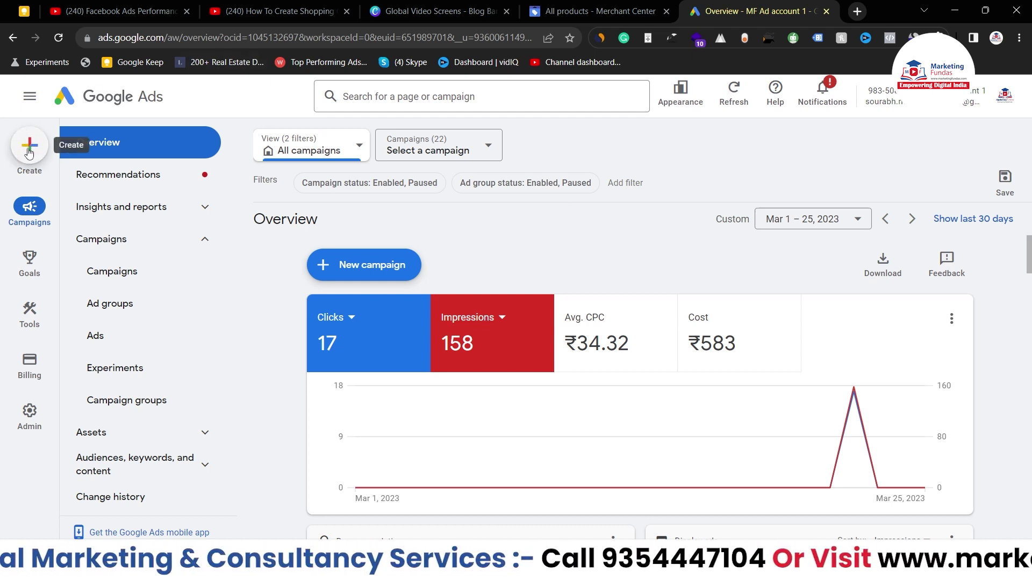
click(396, 270)
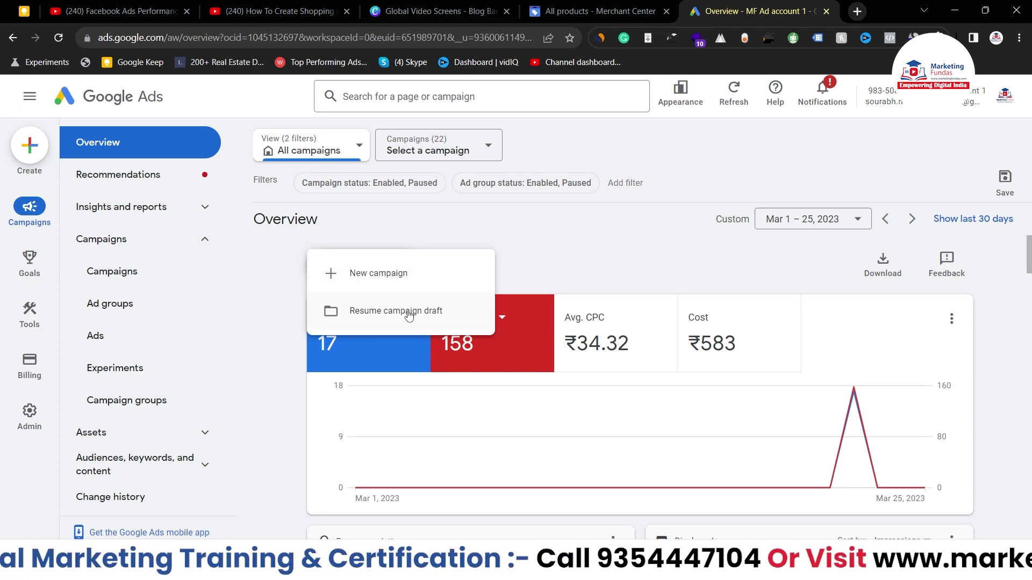
click(370, 274)
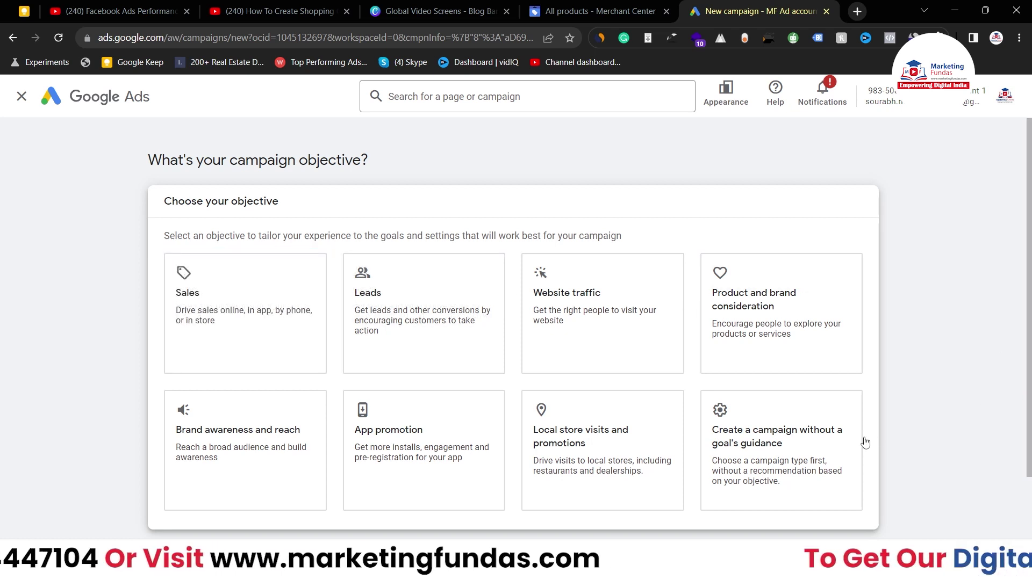
click(816, 461)
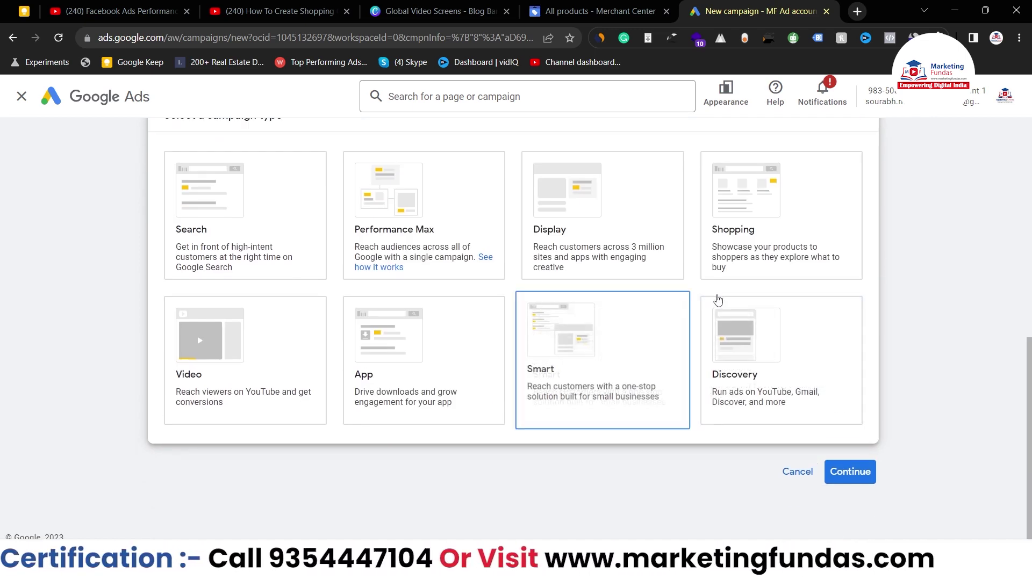
scroll(848, 316, up, 1)
click(759, 316)
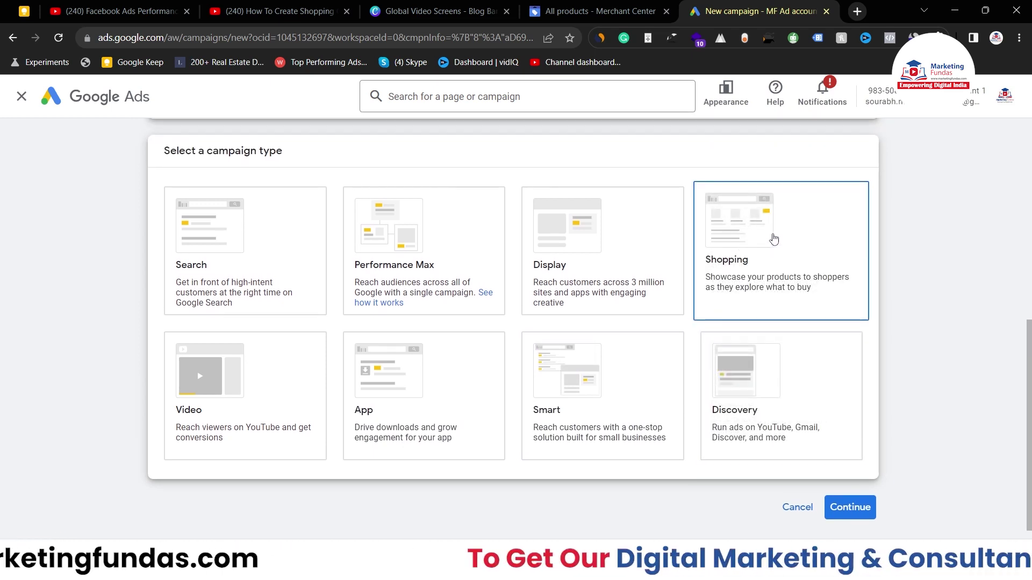
Step: Remove the Contacts conversion goal from the new campaign
scroll(997, 350, down, 8)
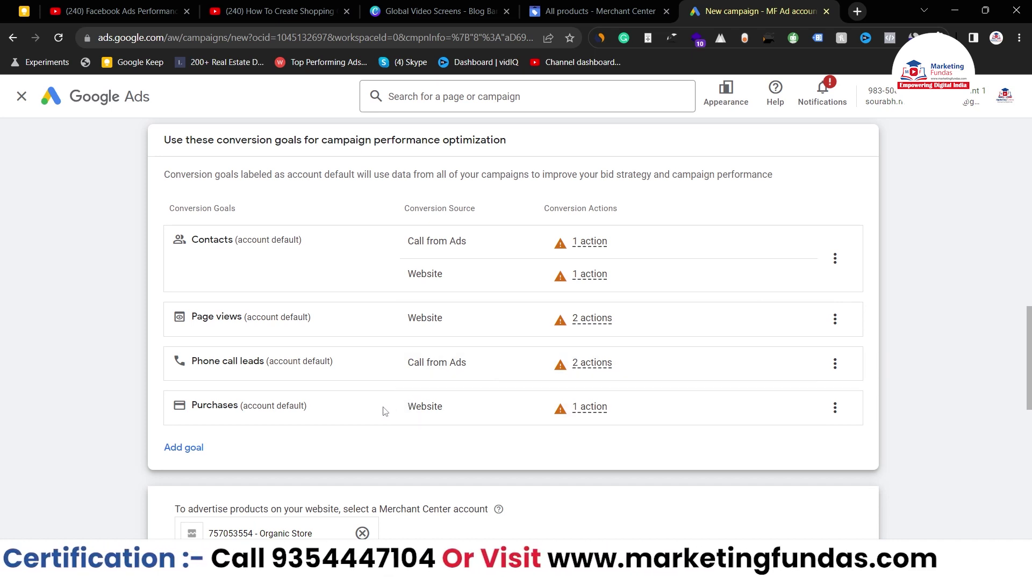
mouse_move(576, 329)
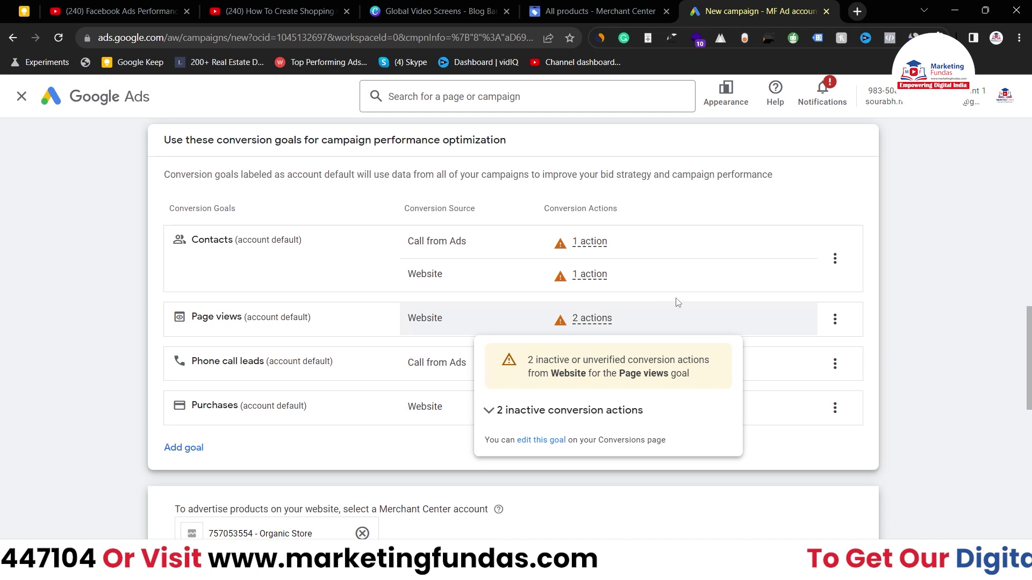
click(840, 268)
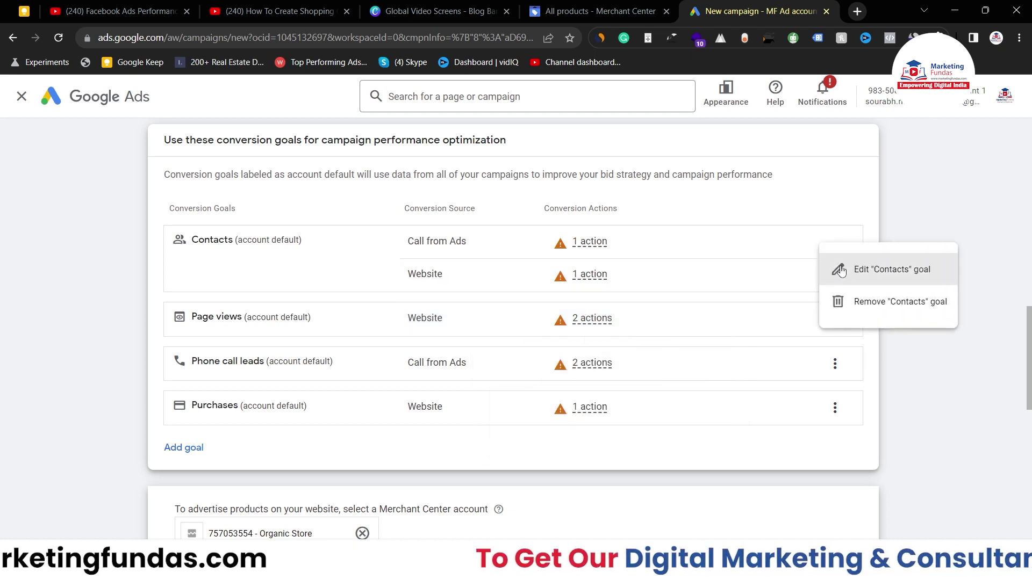
click(873, 301)
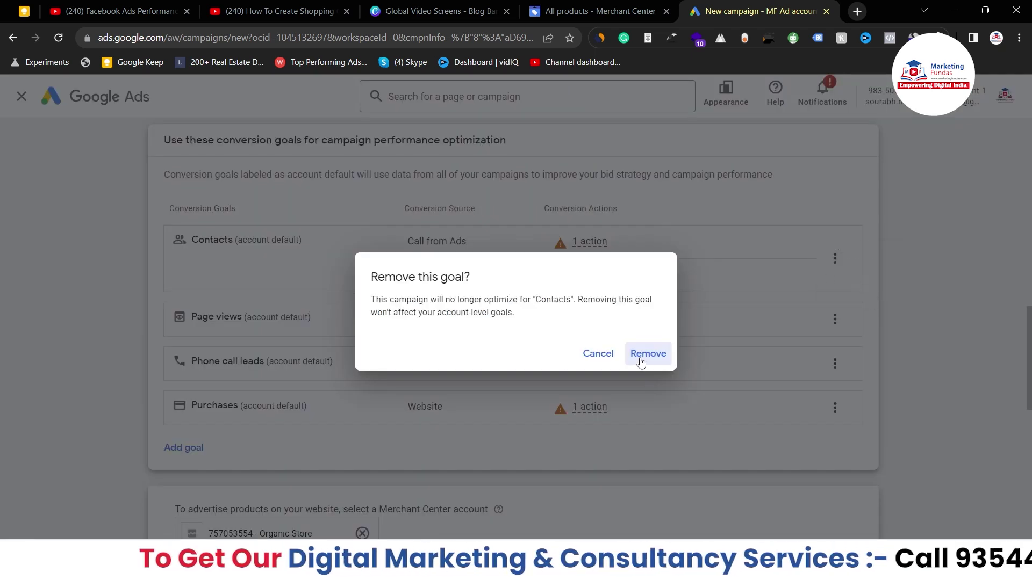
key(Return)
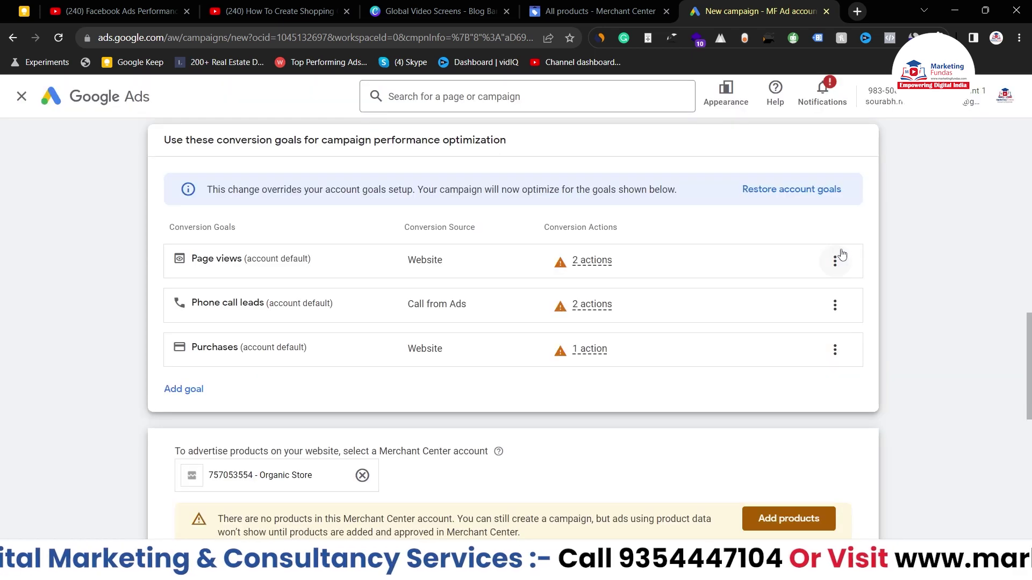
Step: Remove the Page views and Phone call leads conversion goals, leaving Purchases as the only campaign goal
click(835, 259)
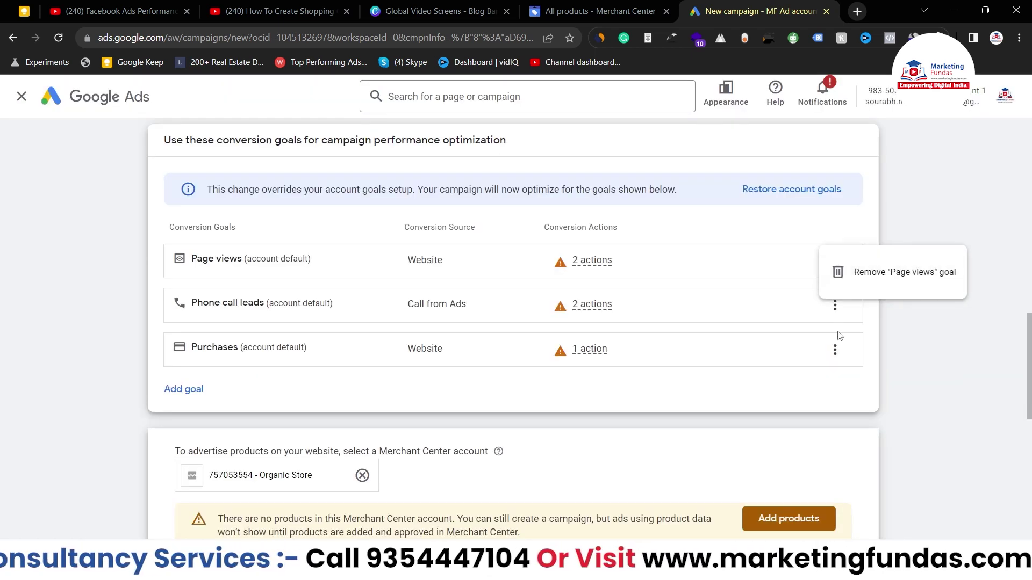
click(881, 280)
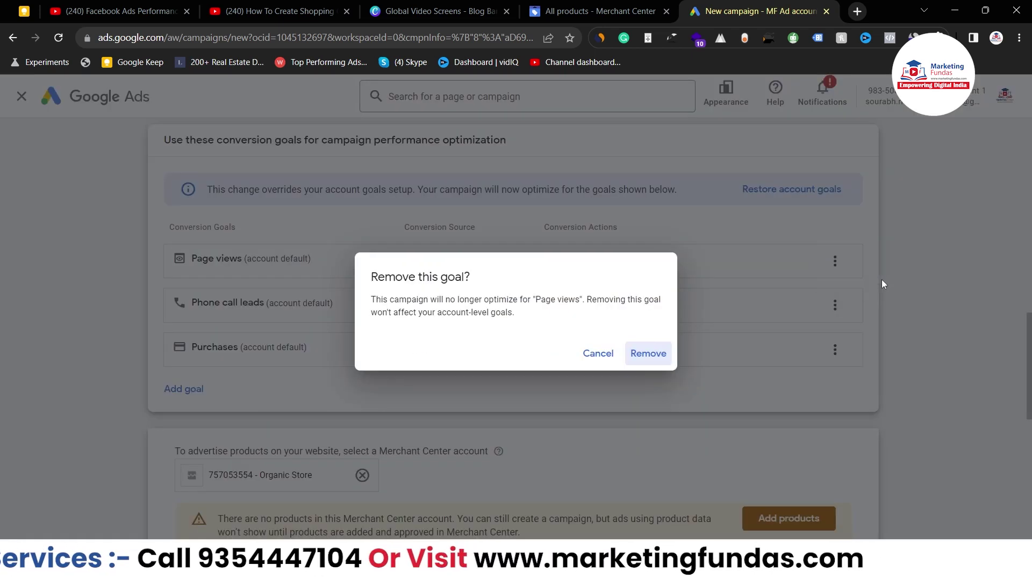
click(651, 355)
click(835, 261)
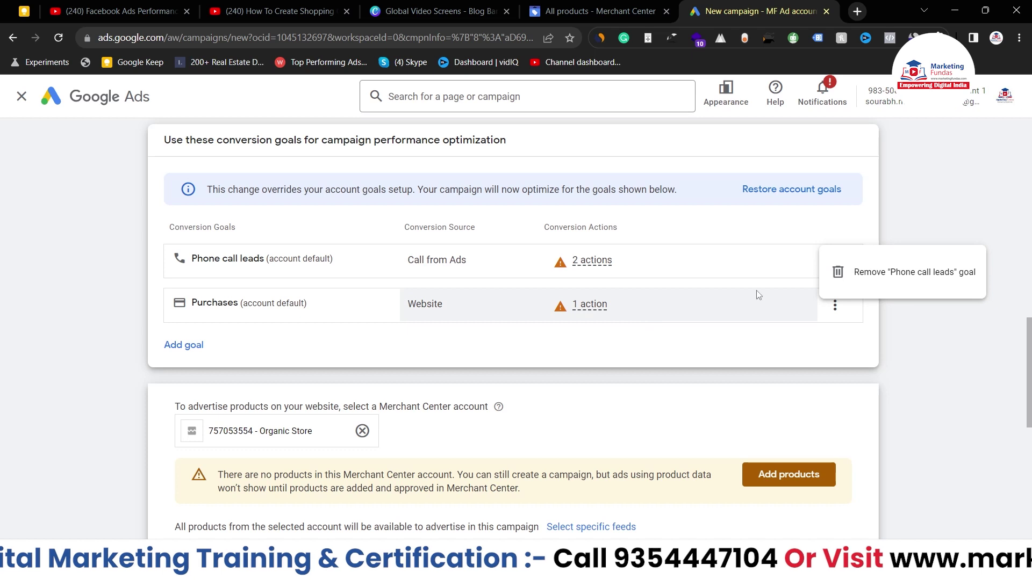
click(876, 268)
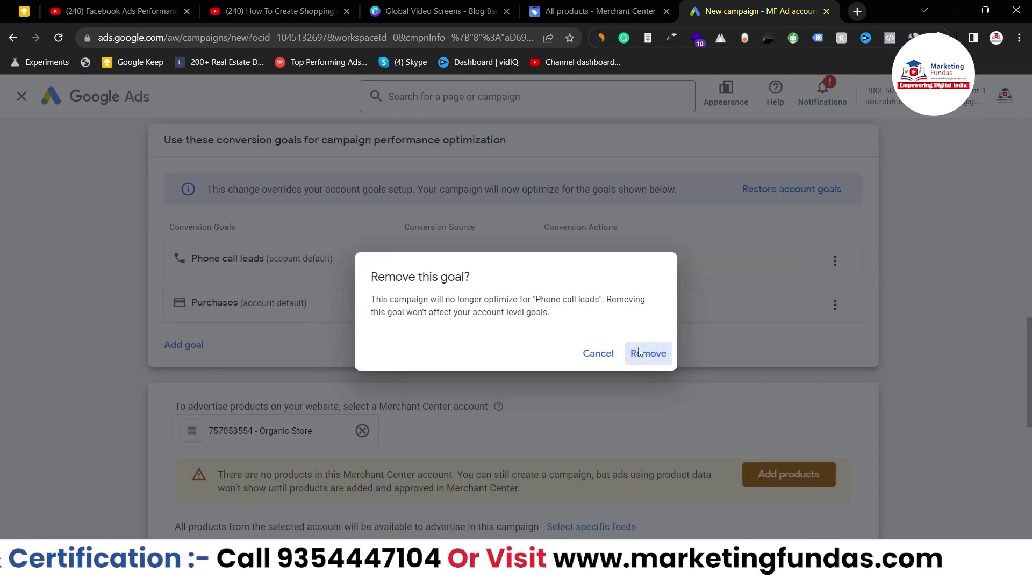
click(640, 352)
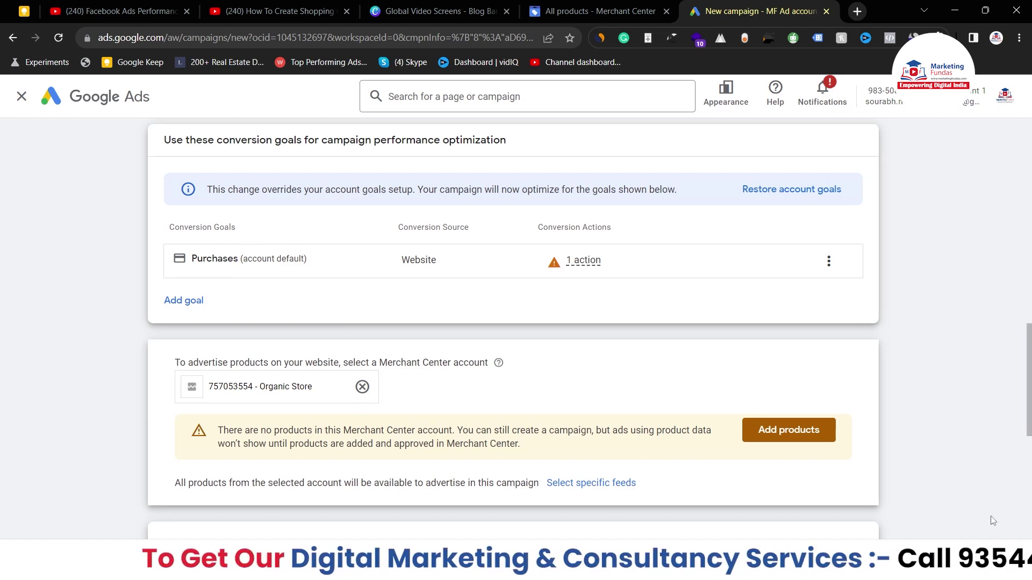
Step: Switch to Google Merchant Center and open its linked accounts settings to check the Google Ads link status
scroll(984, 483, down, 5)
scroll(975, 451, up, 5)
scroll(970, 419, down, 2)
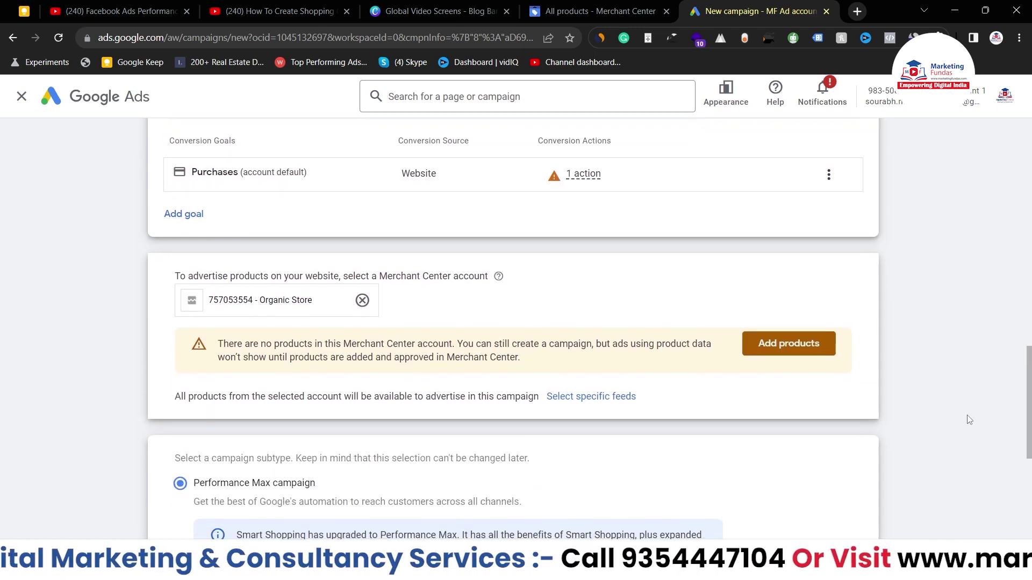
scroll(970, 420, down, 1)
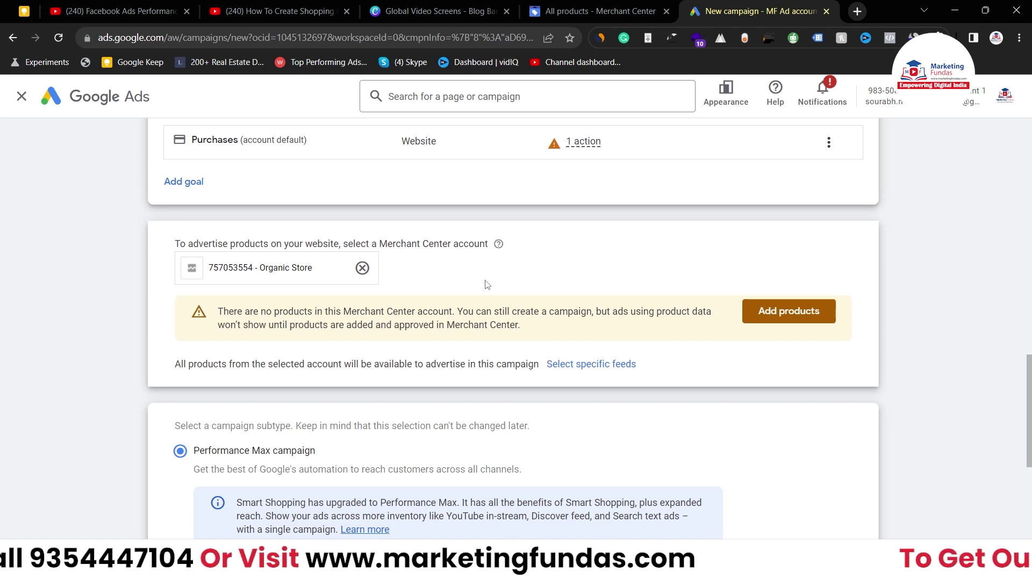
click(596, 10)
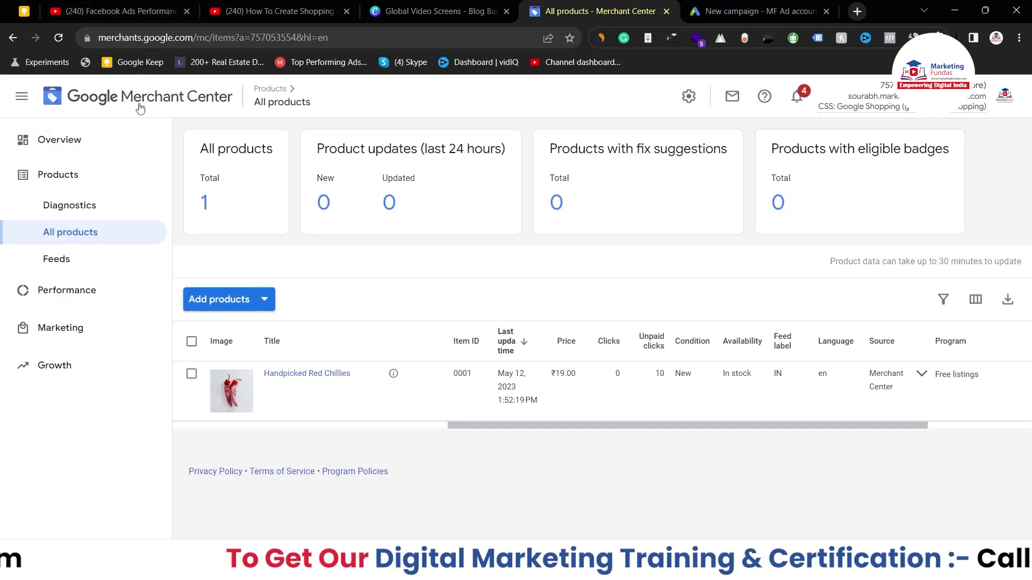
click(1005, 99)
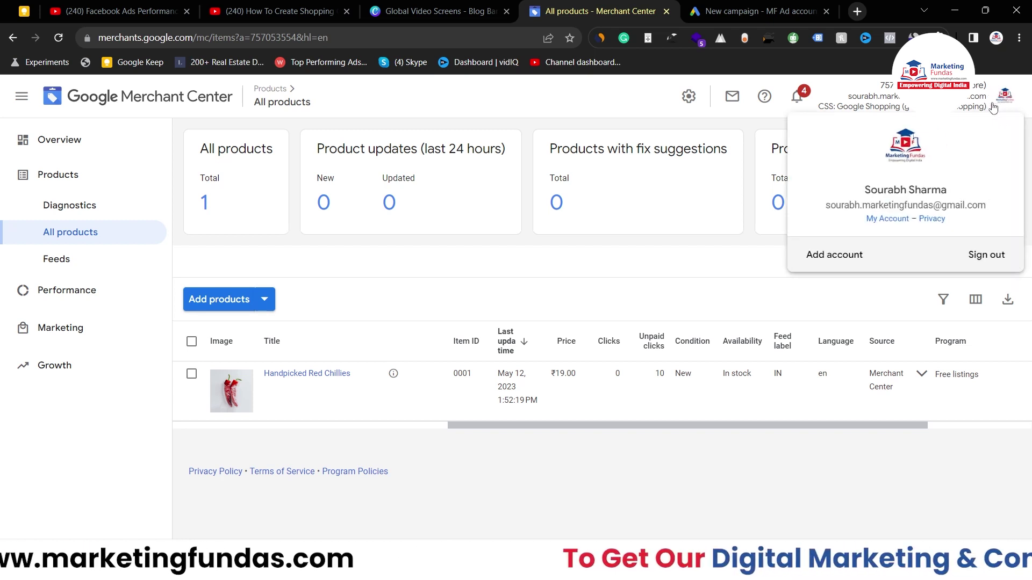
click(665, 98)
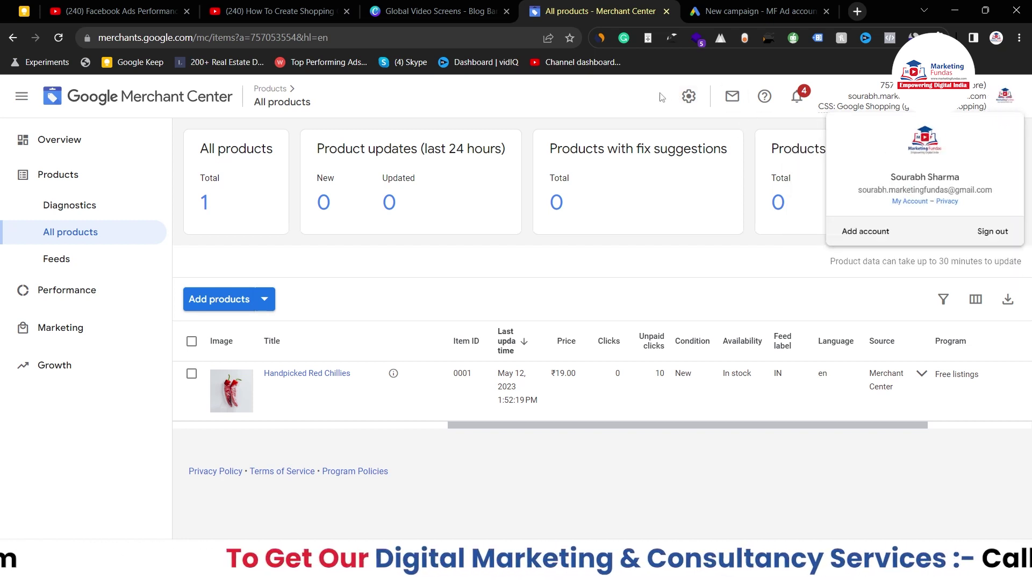
click(683, 100)
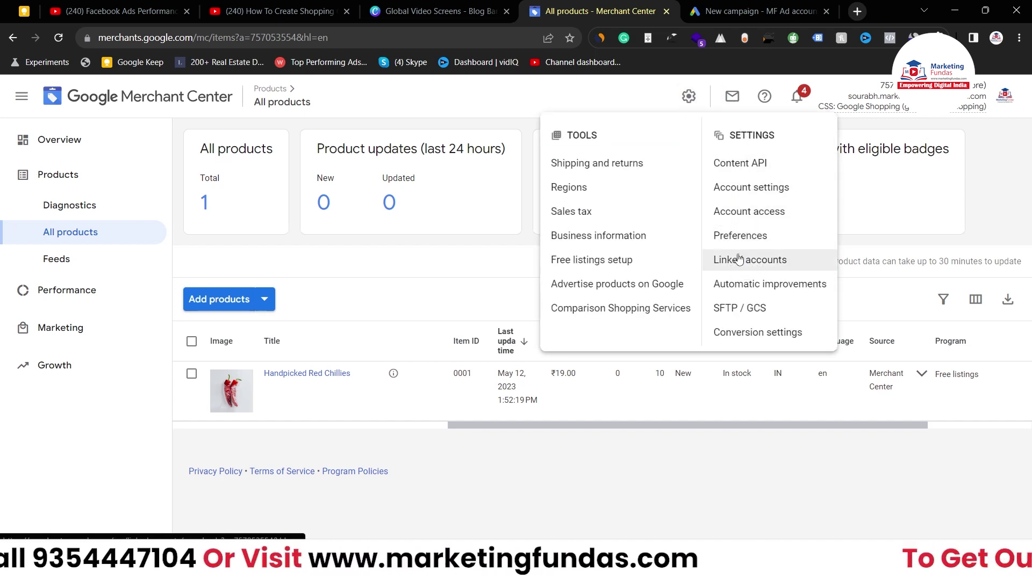
click(737, 262)
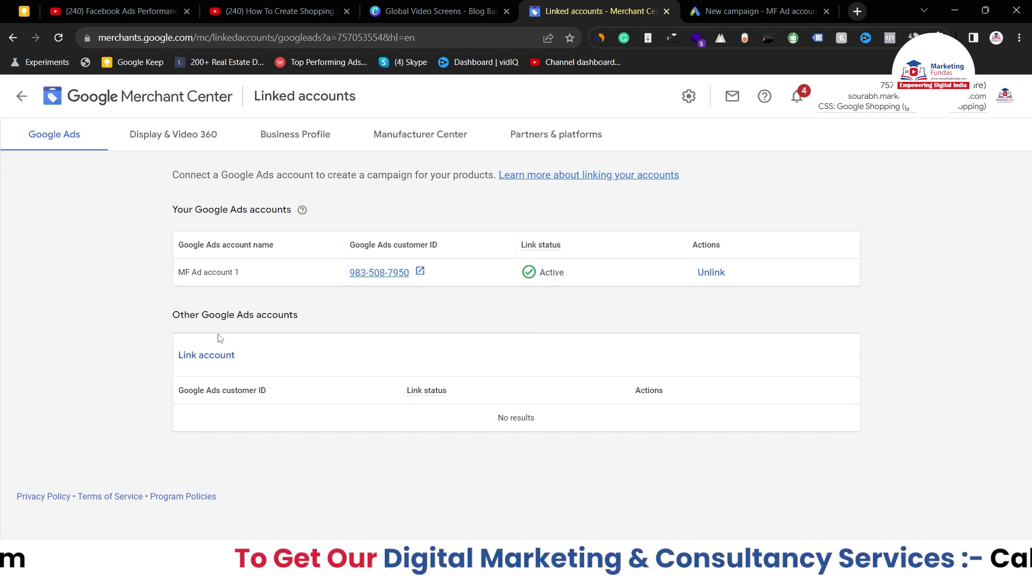
Step: Examine the customer ID field and shared data details for linking another Google Ads account, and close the form without sending a request
click(211, 360)
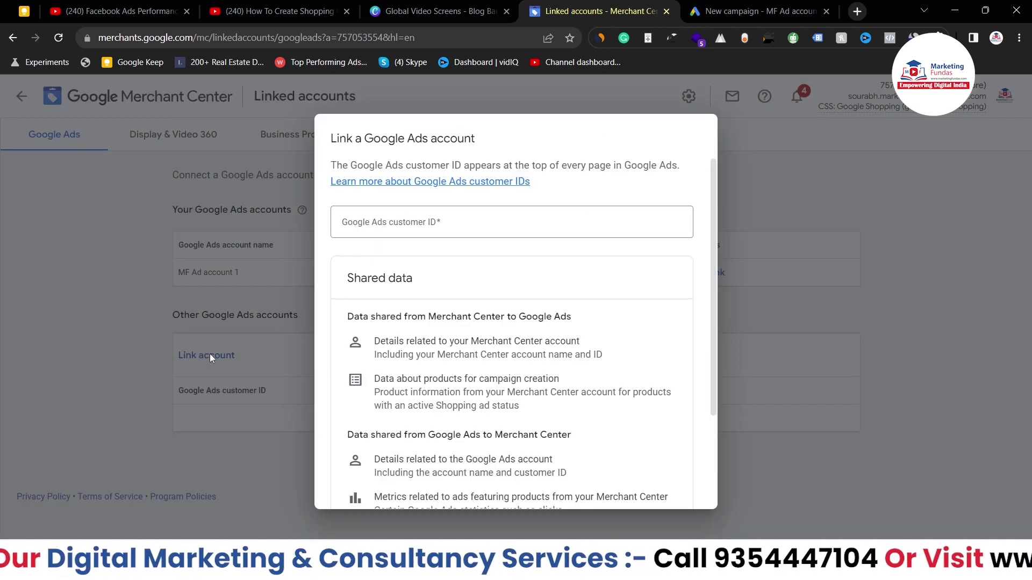
scroll(493, 409, down, 3)
scroll(492, 409, up, 3)
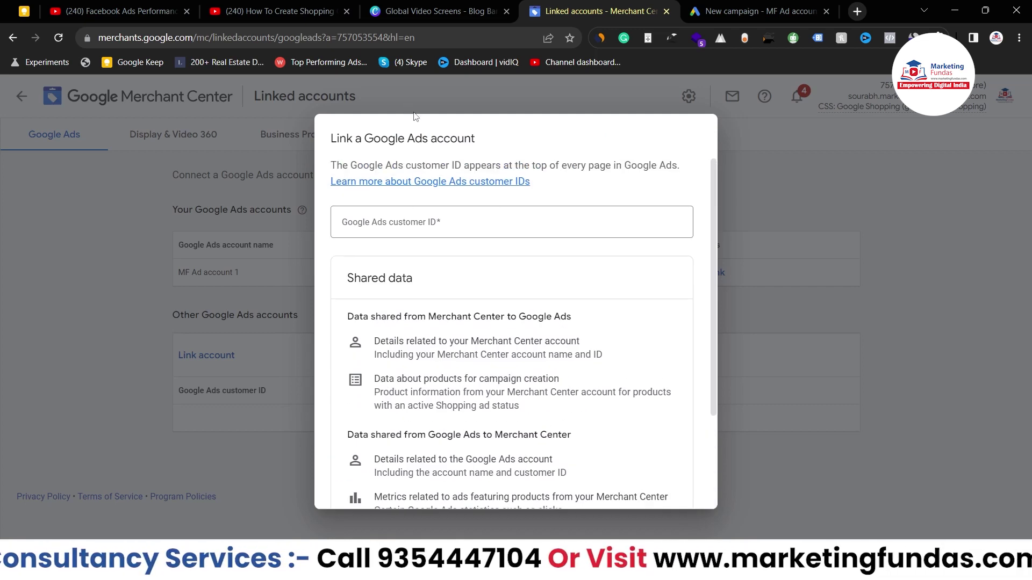
click(479, 226)
scroll(698, 409, down, 5)
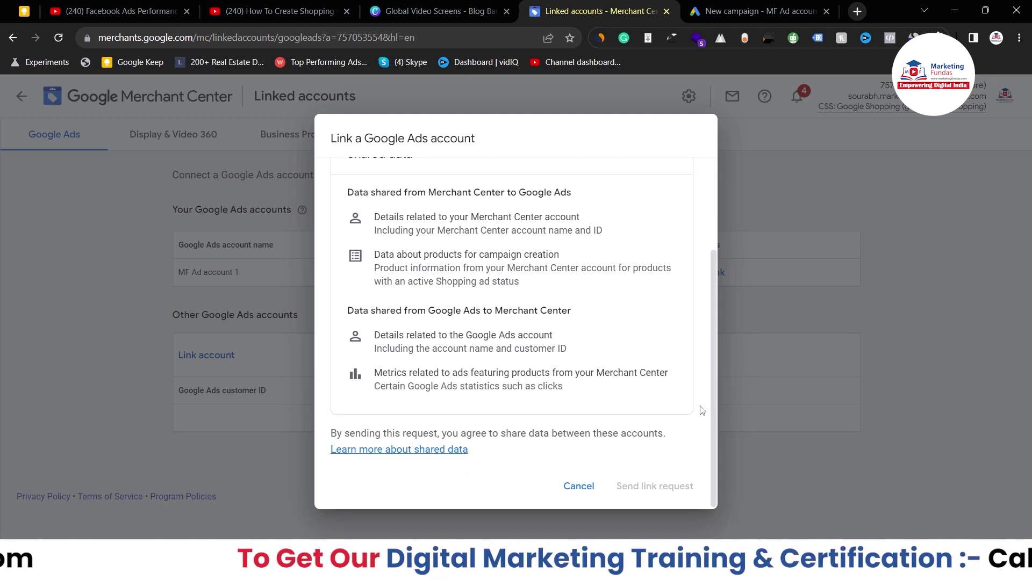
scroll(702, 410, up, 3)
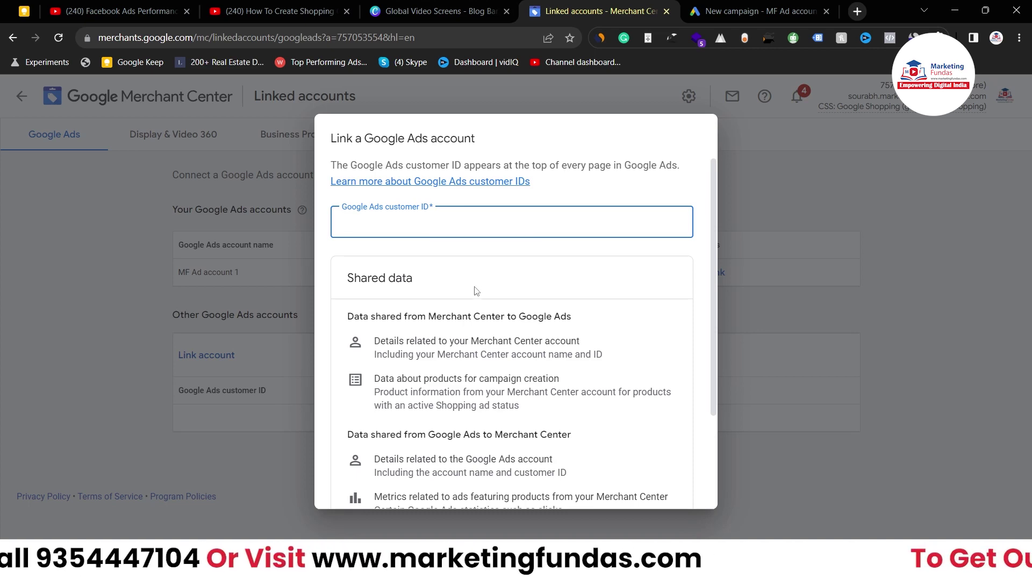
scroll(472, 288, down, 3)
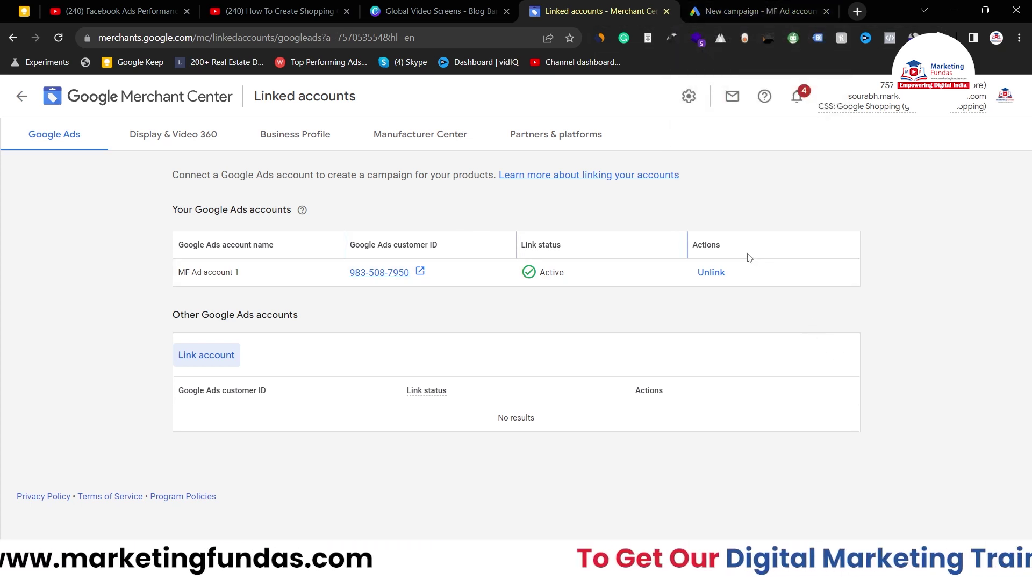
Step: Return to the Google Ads campaign setup, select Standard Shopping campaign as the subtype, and continue to the campaign settings
click(752, 11)
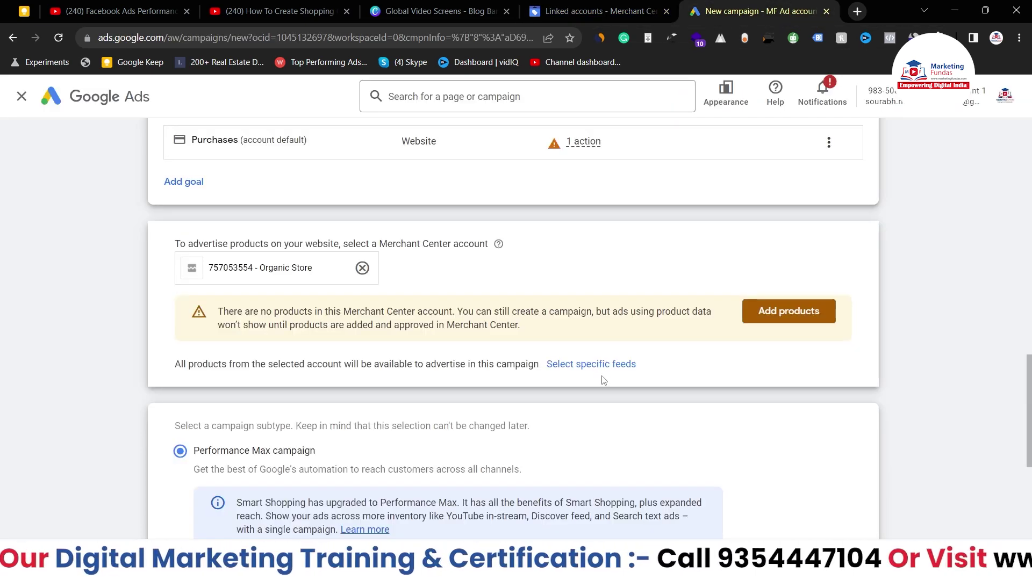
scroll(602, 371, down, 1)
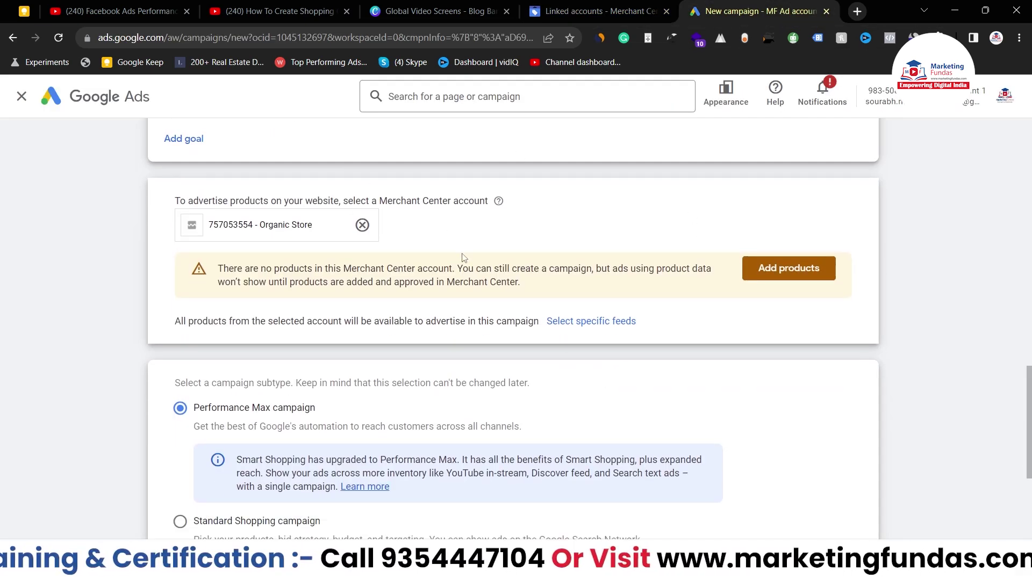
scroll(464, 259, down, 4)
scroll(463, 259, up, 4)
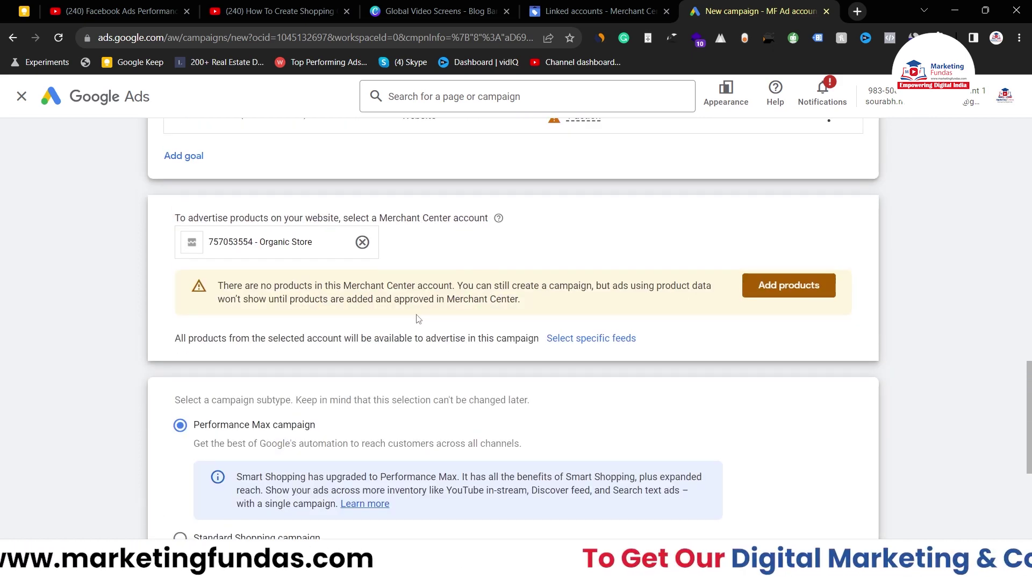
scroll(418, 319, down, 2)
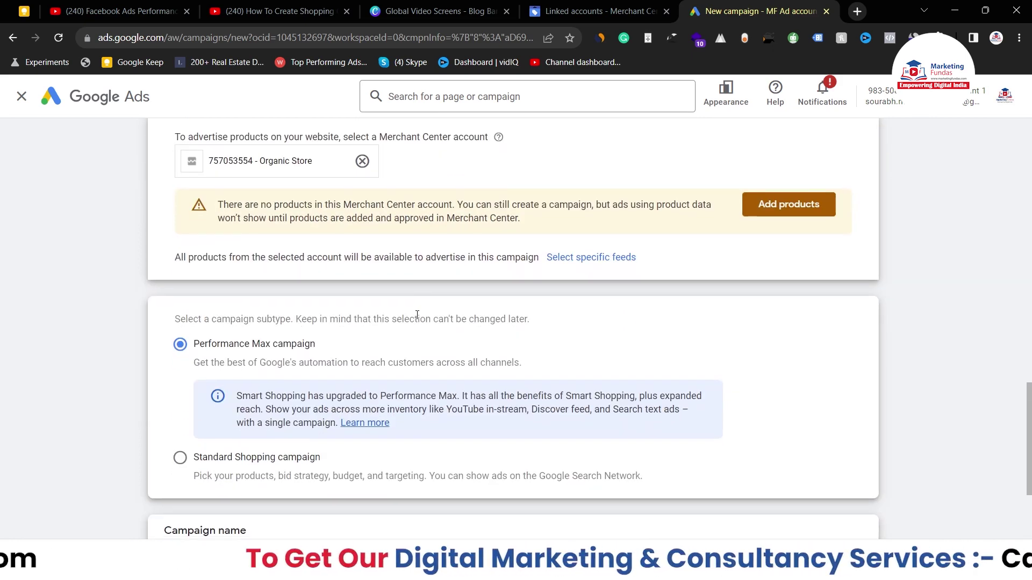
scroll(417, 314, down, 3)
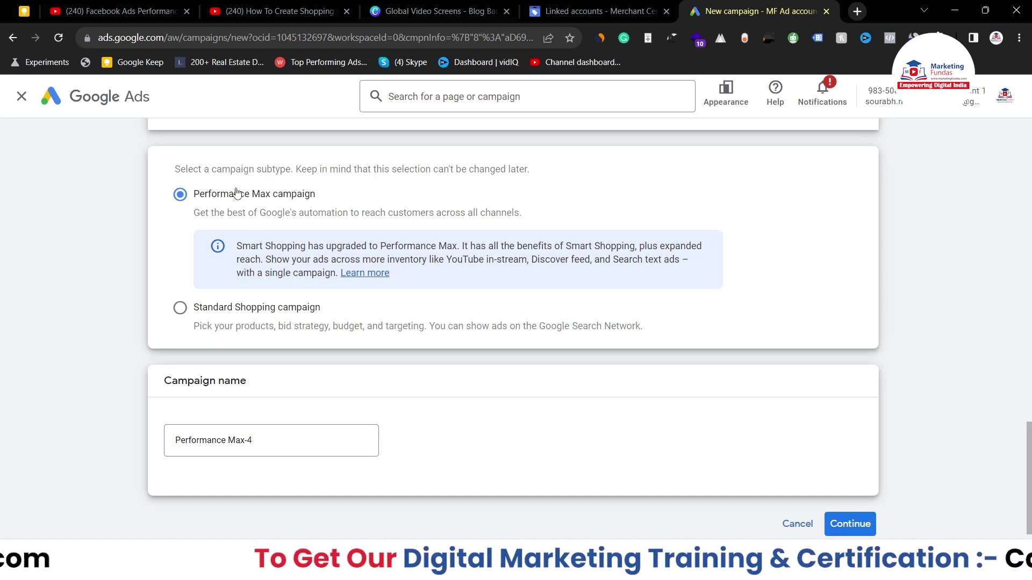
click(180, 308)
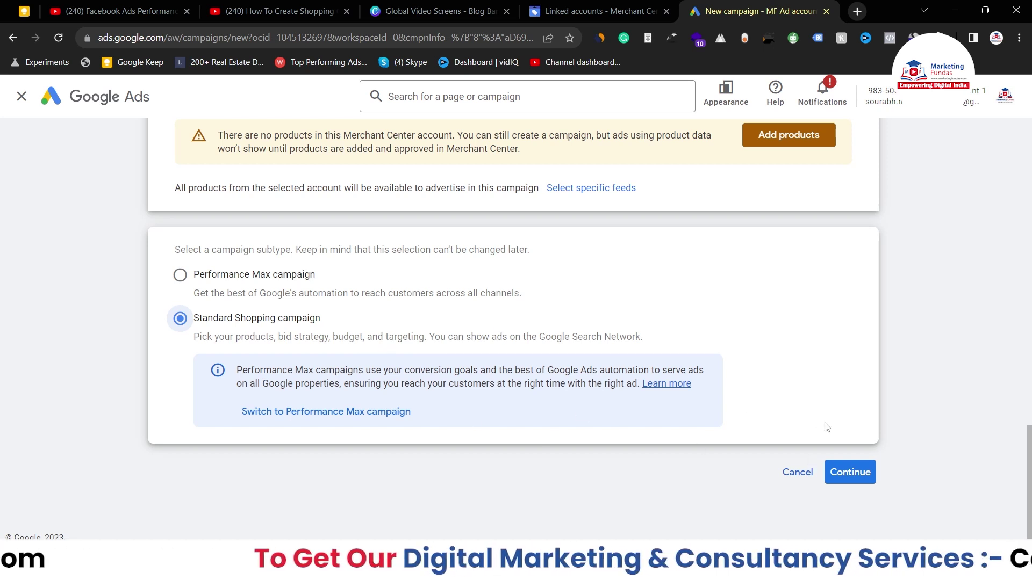
click(854, 470)
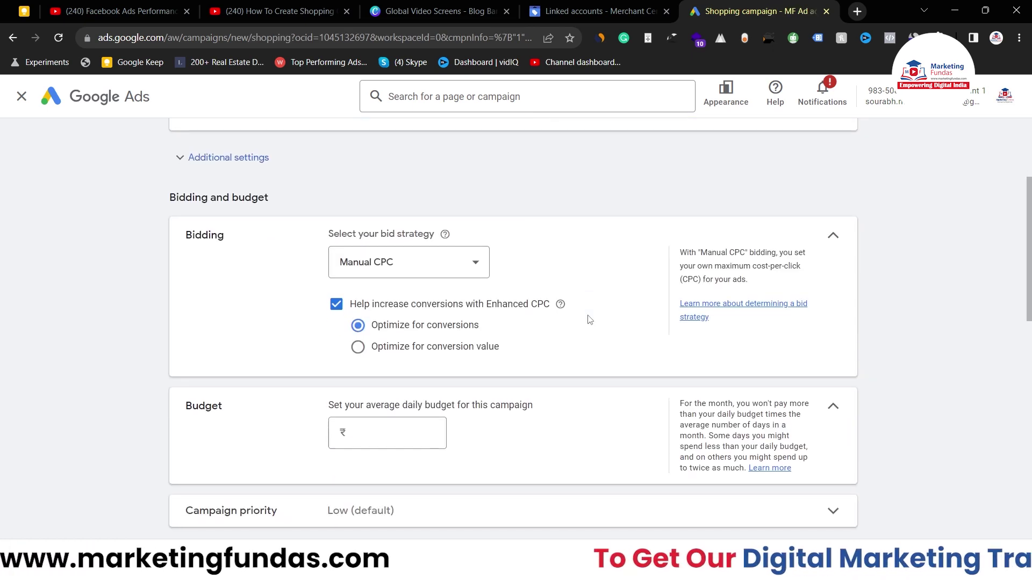
Step: Name the campaign "Shopping Ads 1" in the general settings
click(374, 262)
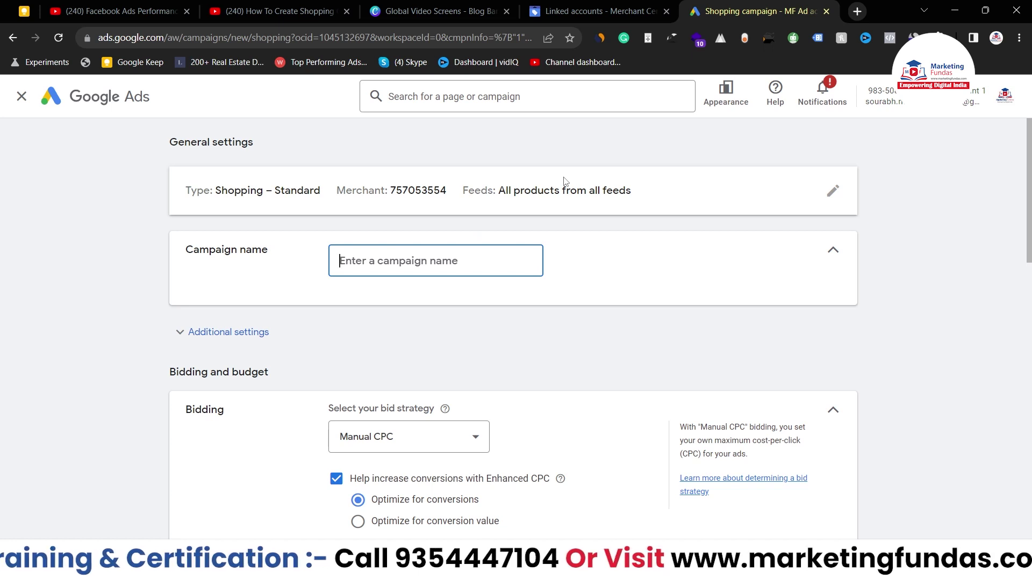
text(Sho)
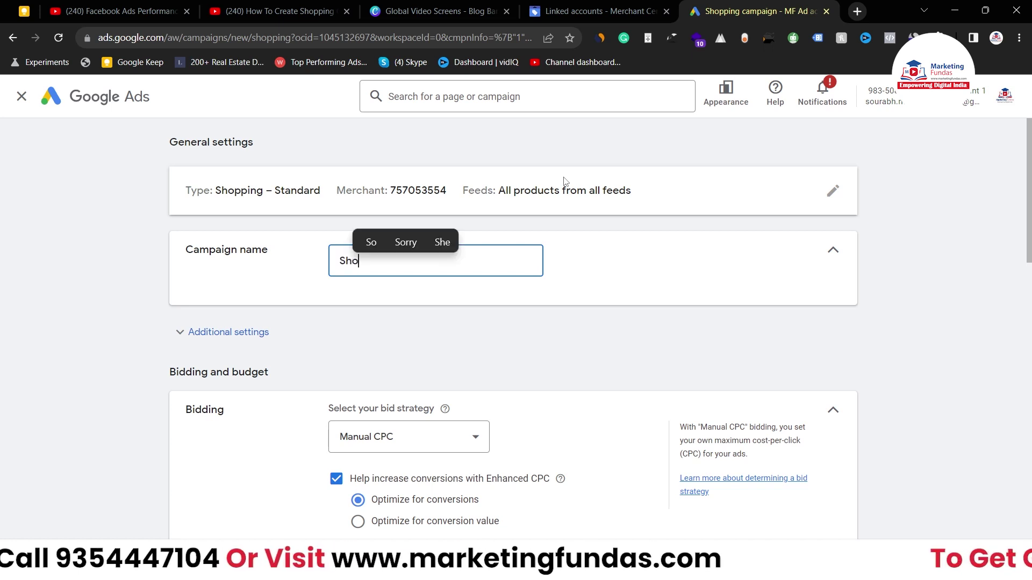
text(pping A)
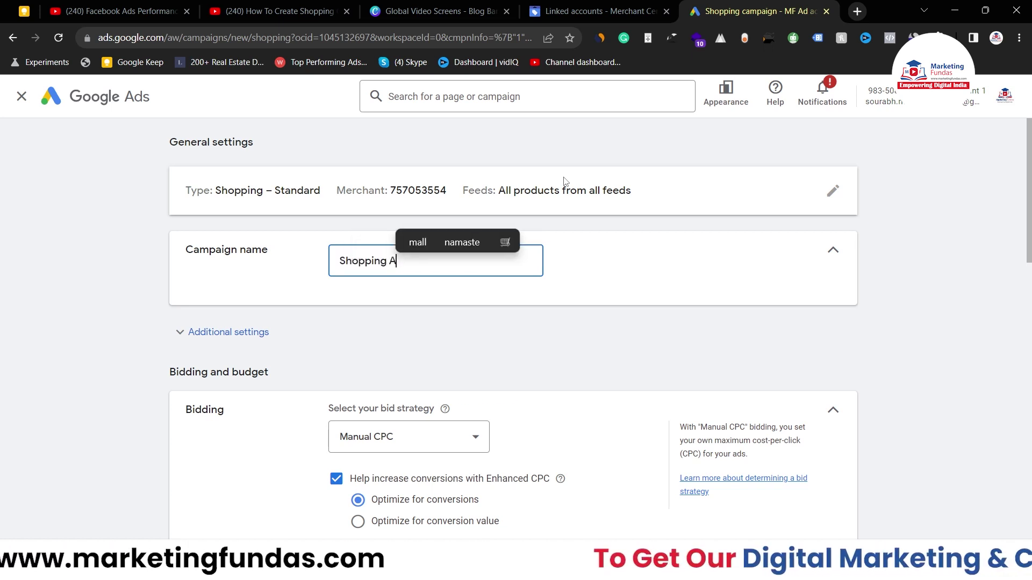
text(ds 1)
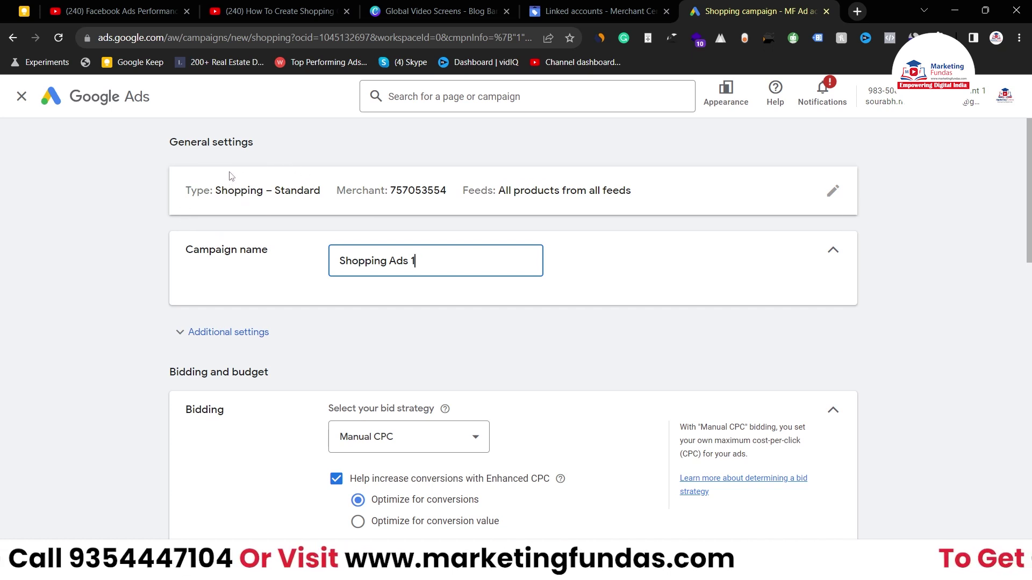
Step: Review the campaign's type, merchant and feeds in the general settings, and try to edit them
drag(273, 190, 321, 191)
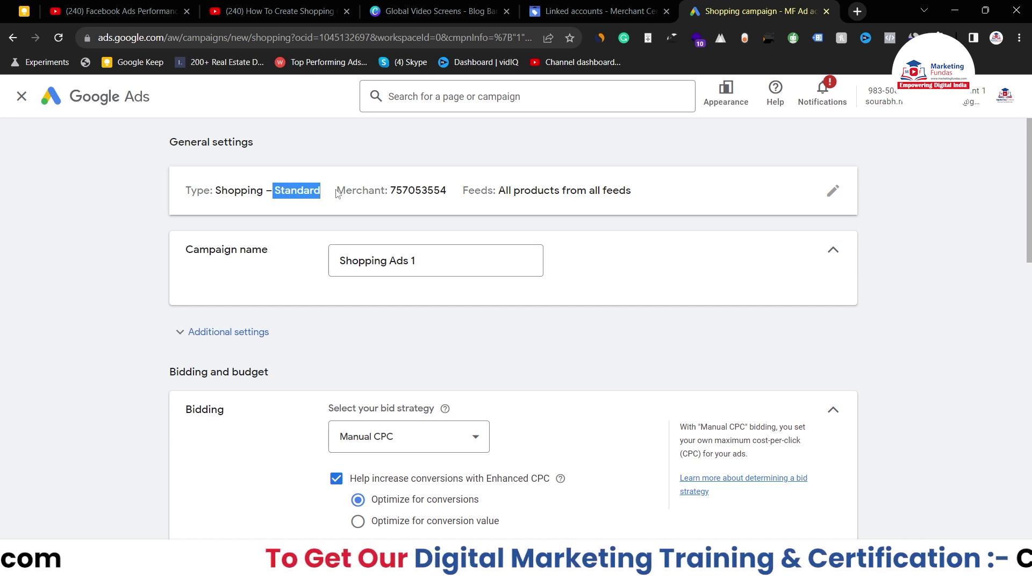
drag(337, 190, 493, 190)
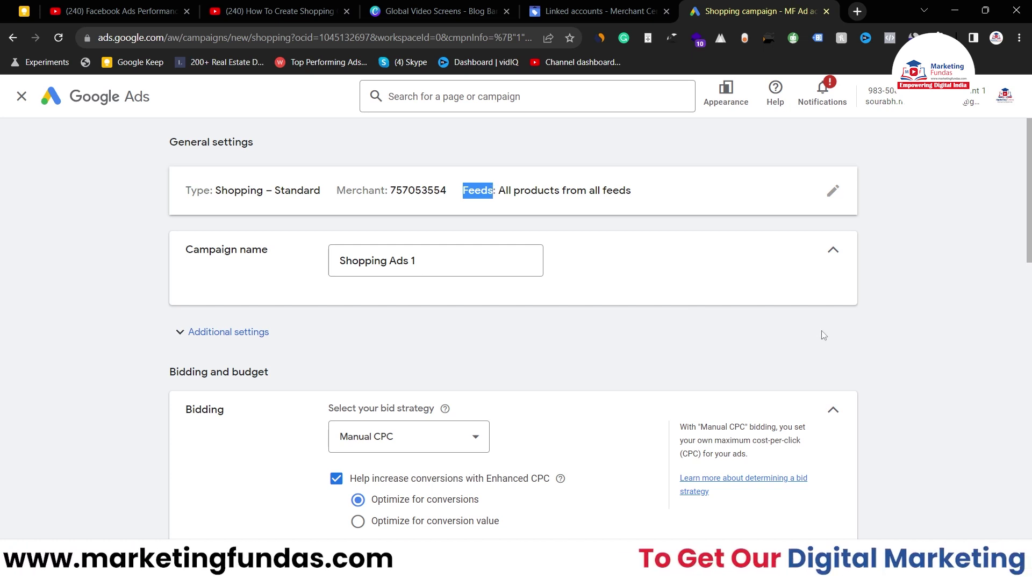
click(831, 192)
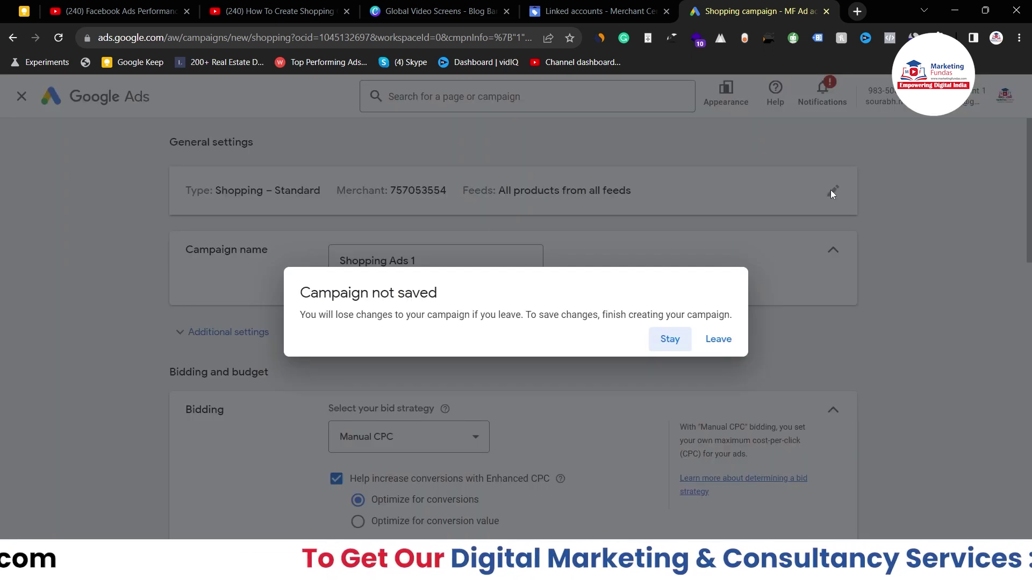
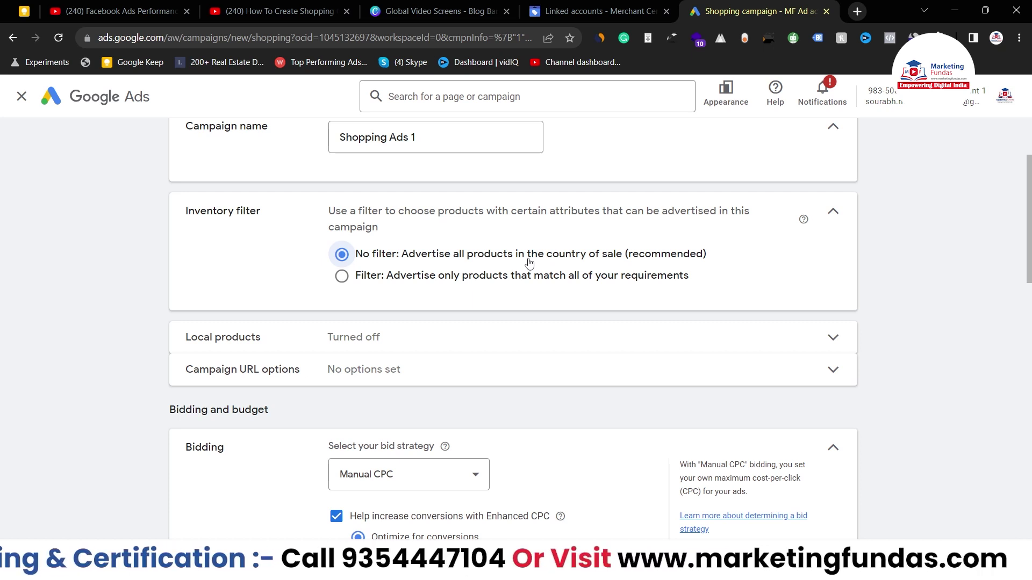
Step: Set the inventory filter to advertise only products matching all requirements, choose Item ID as the product attribute, and open its value choices
click(349, 278)
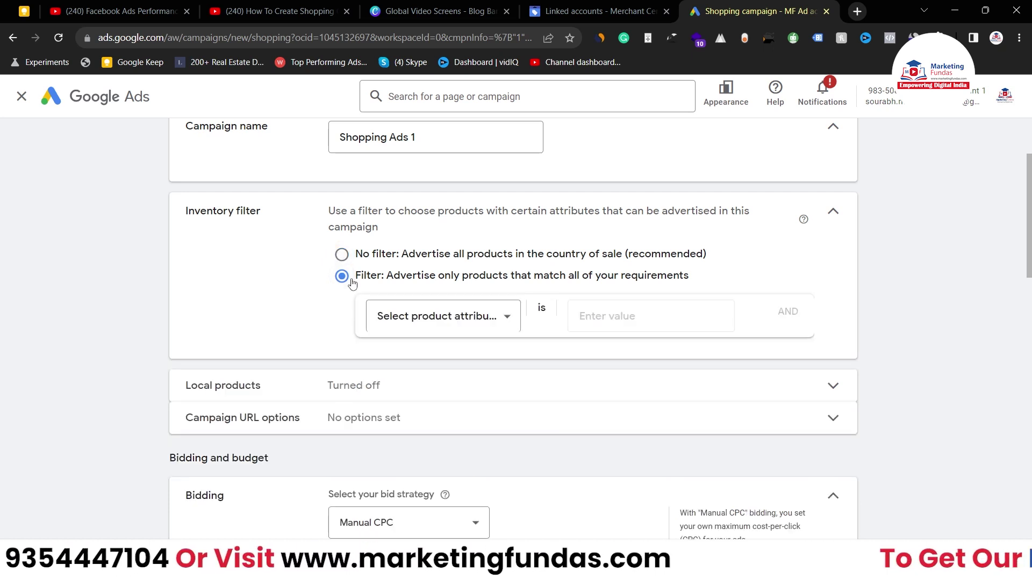
click(495, 324)
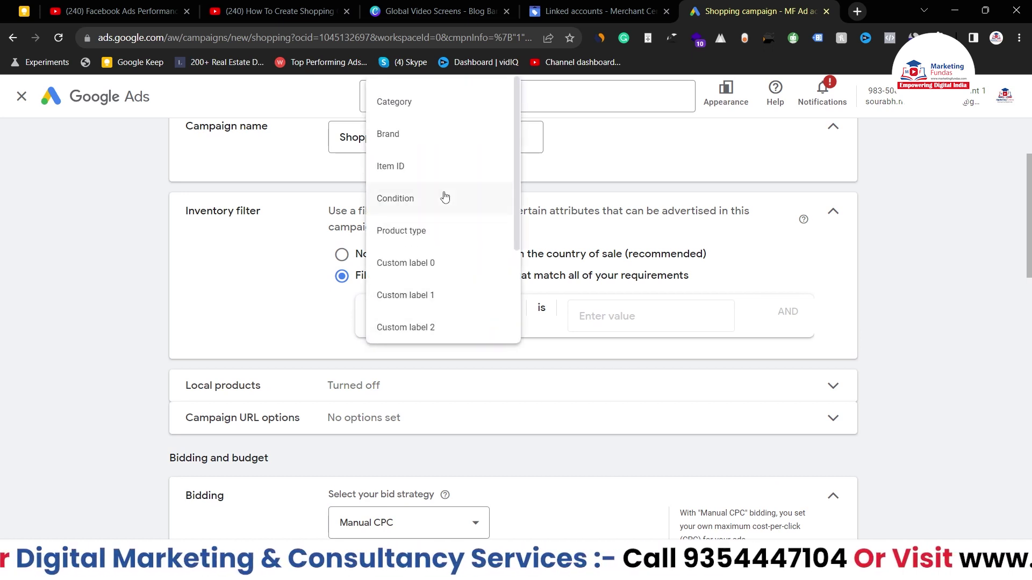
click(412, 176)
click(621, 328)
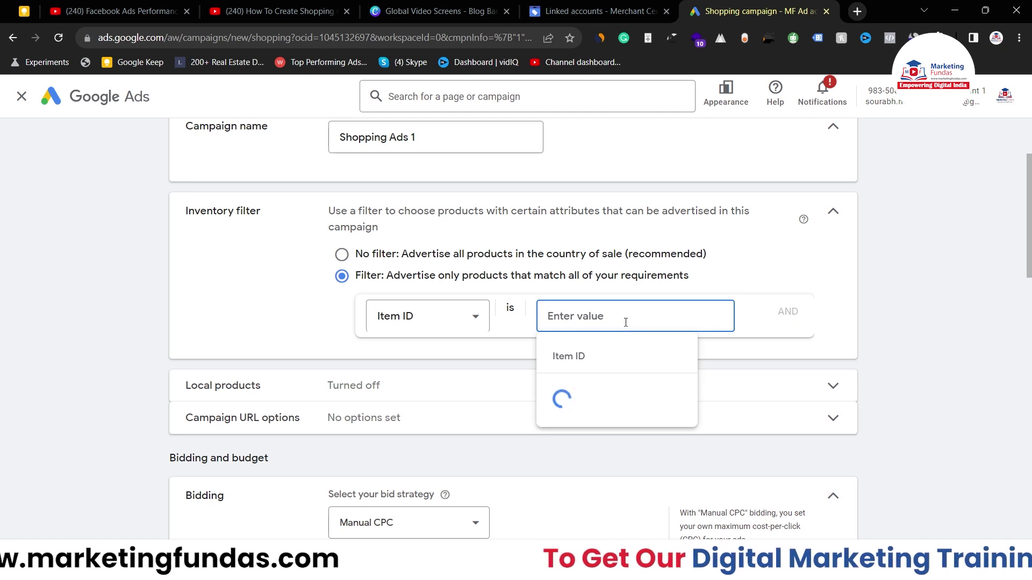
Step: Check the value choices for the Category attribute in the inventory filter, and change the attribute to Brand
click(474, 317)
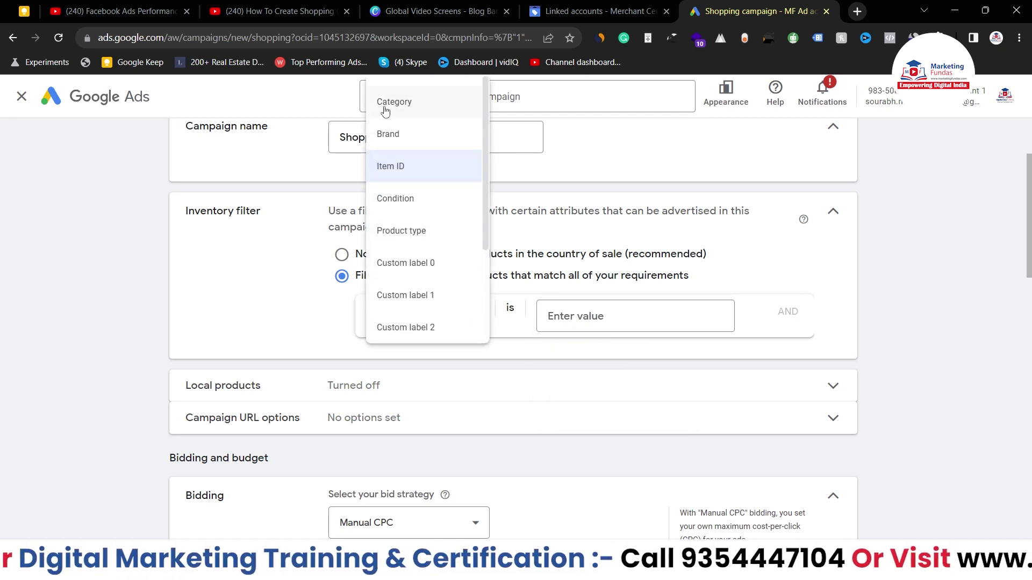
click(385, 108)
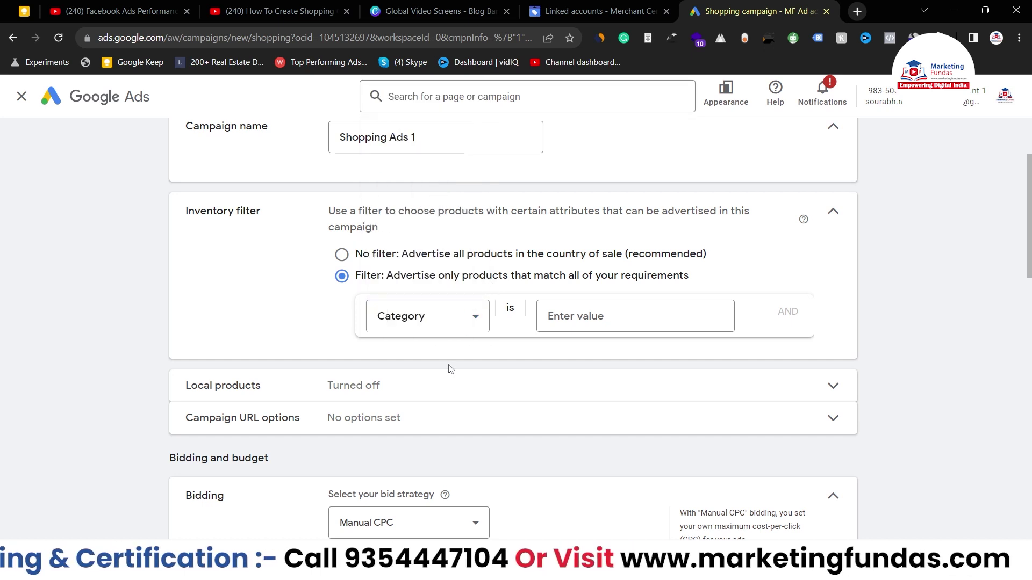
click(619, 314)
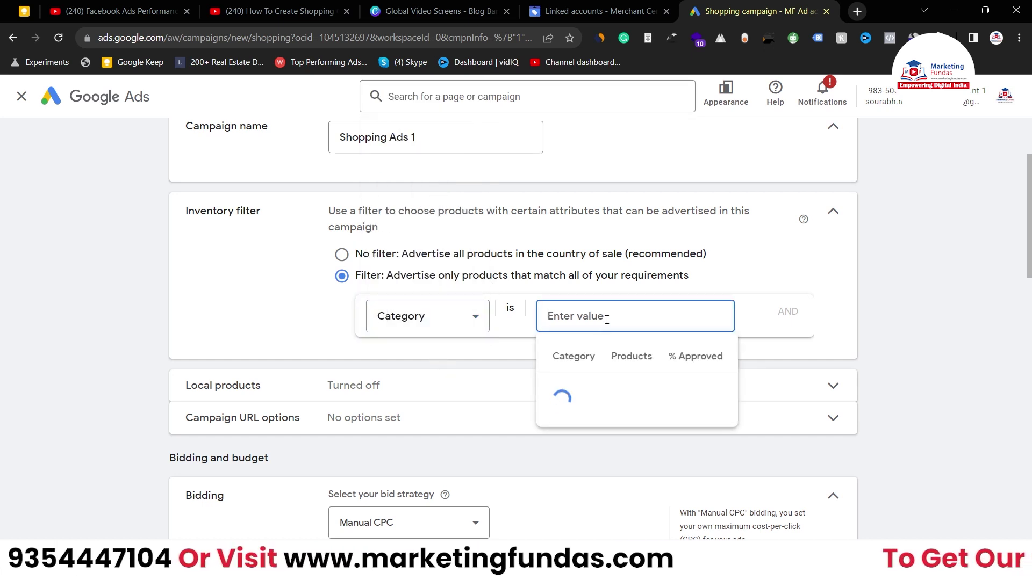
click(475, 316)
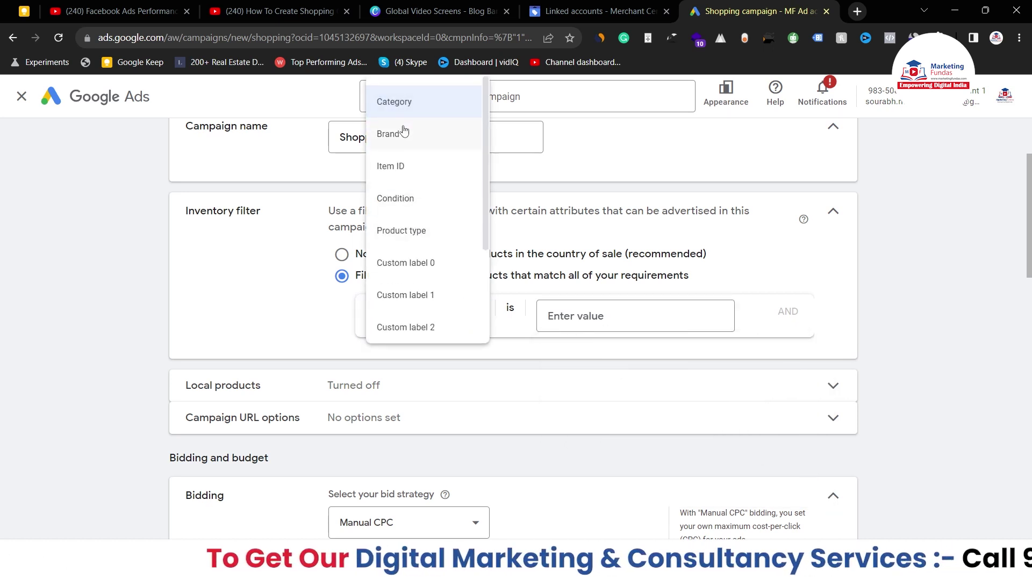
click(404, 133)
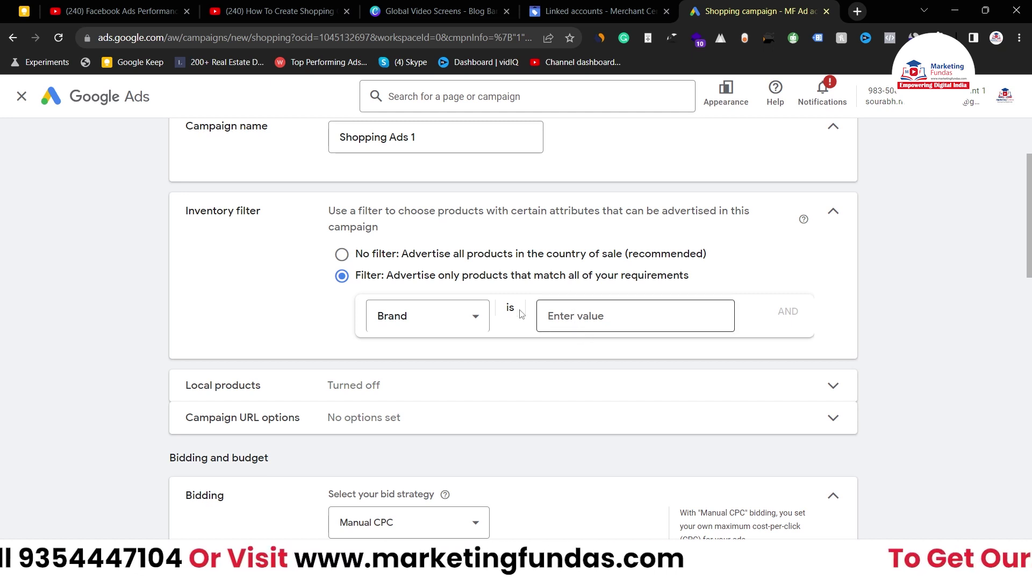
Step: Look through the full list of product attributes available for the inventory filter
click(475, 320)
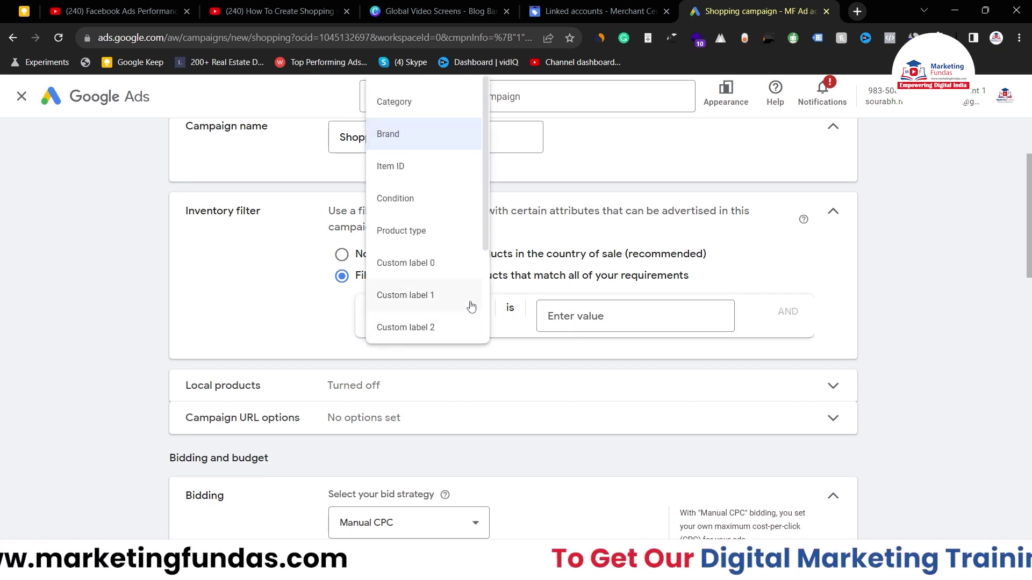
scroll(470, 303, down, 2)
scroll(470, 304, up, 2)
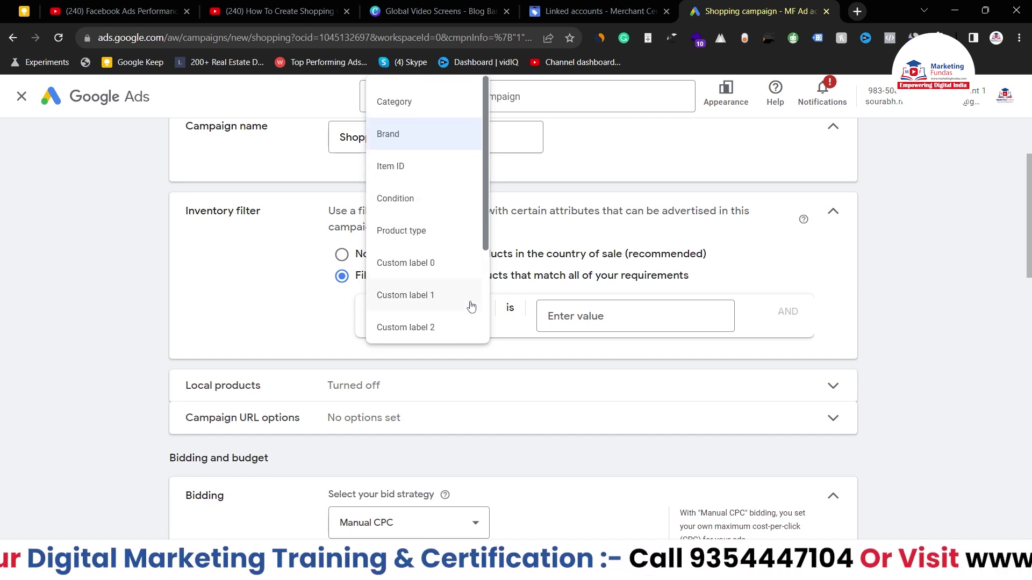
scroll(438, 238, down, 1)
scroll(438, 238, up, 1)
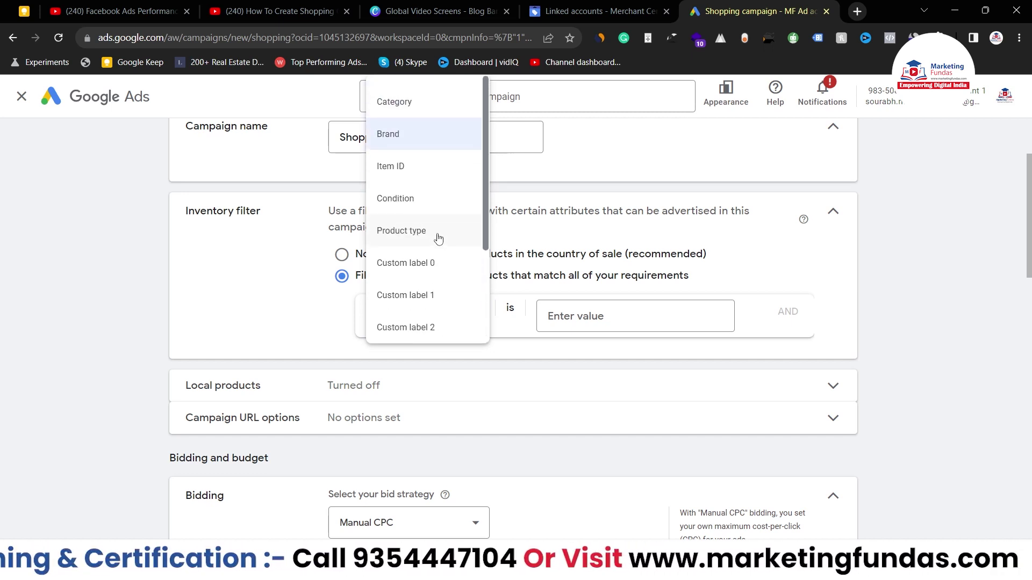